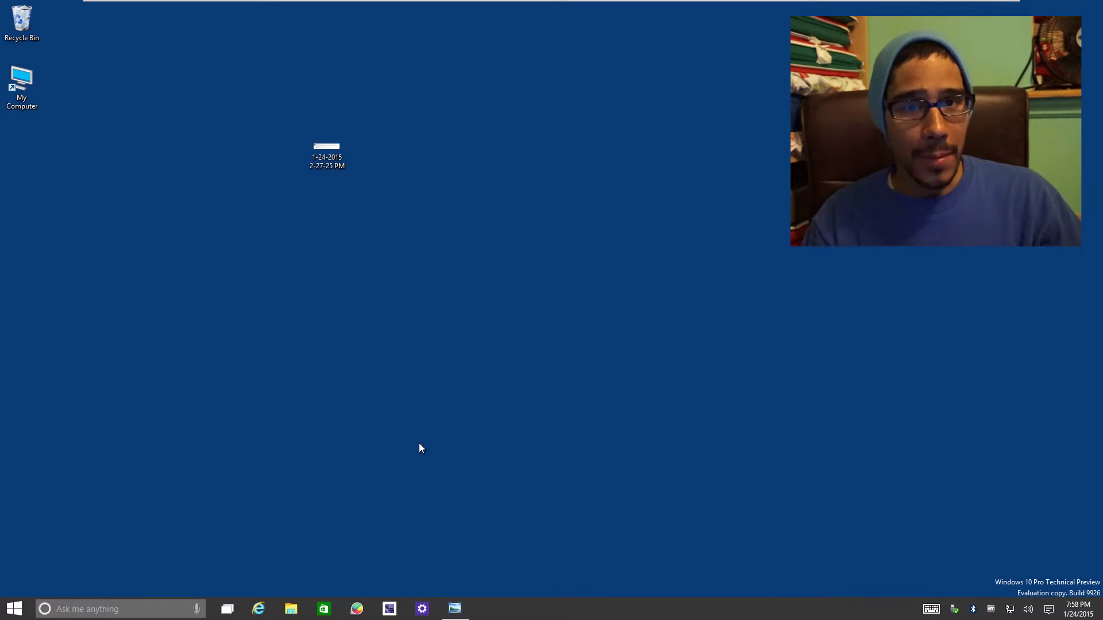
Step: Open Task View and add the first two new virtual desktops
click(453, 610)
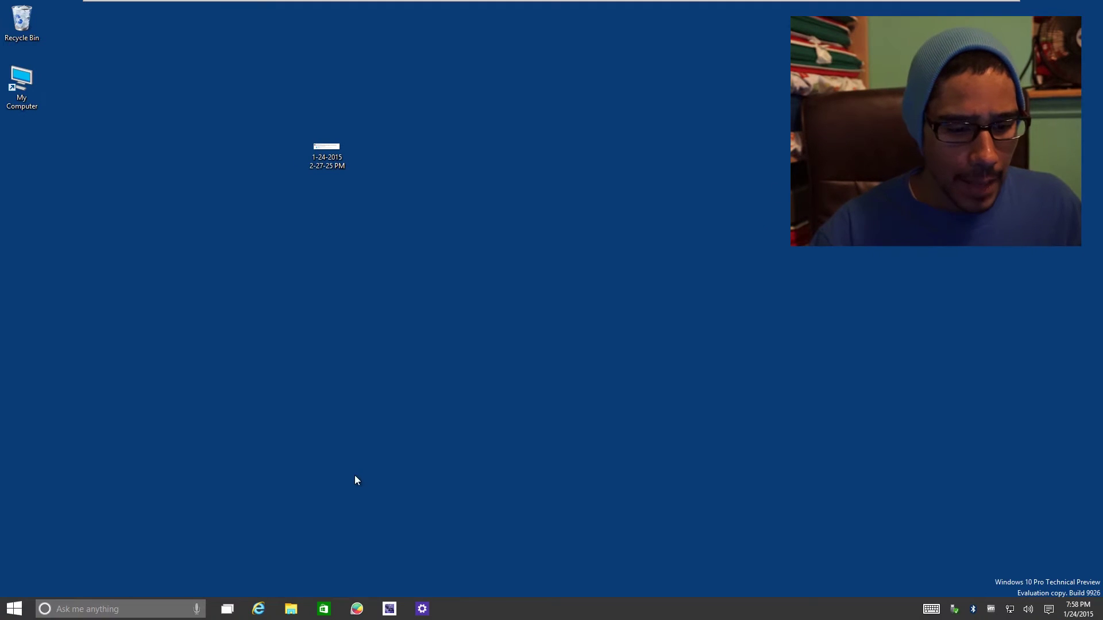
click(227, 609)
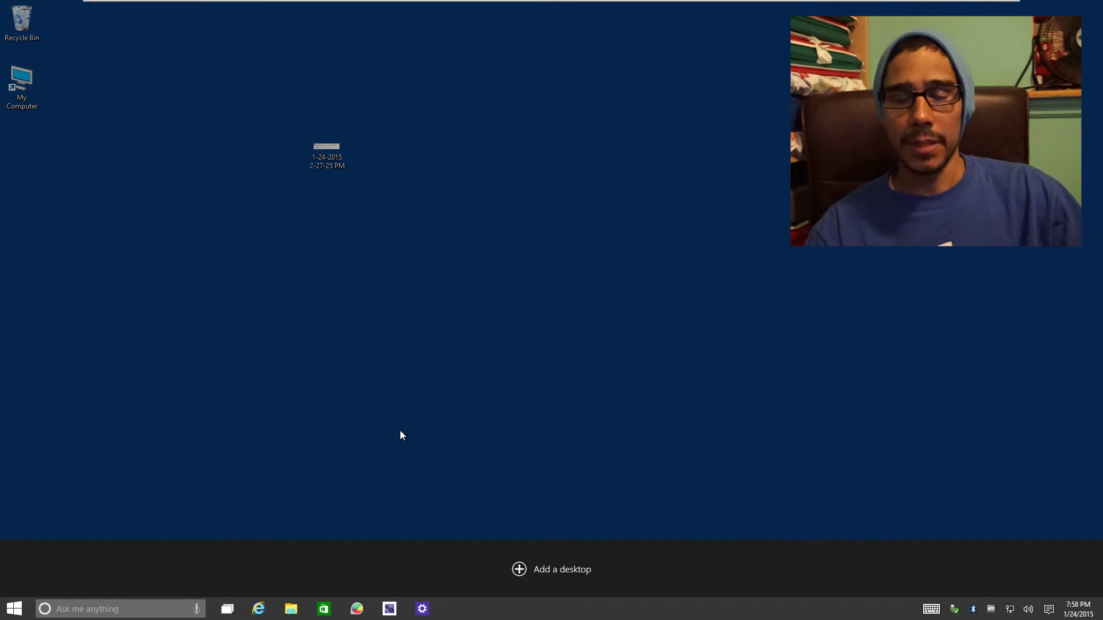
click(519, 569)
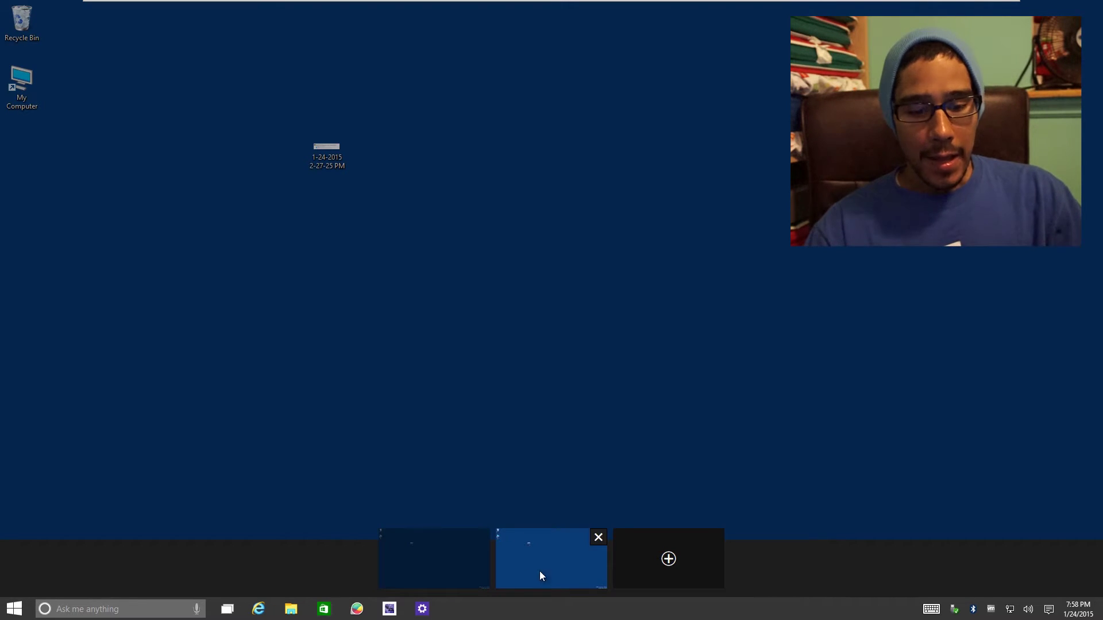
click(657, 561)
Step: Add seven more desktops until about nine fill the strip and overflow the screen edge
click(727, 561)
click(784, 565)
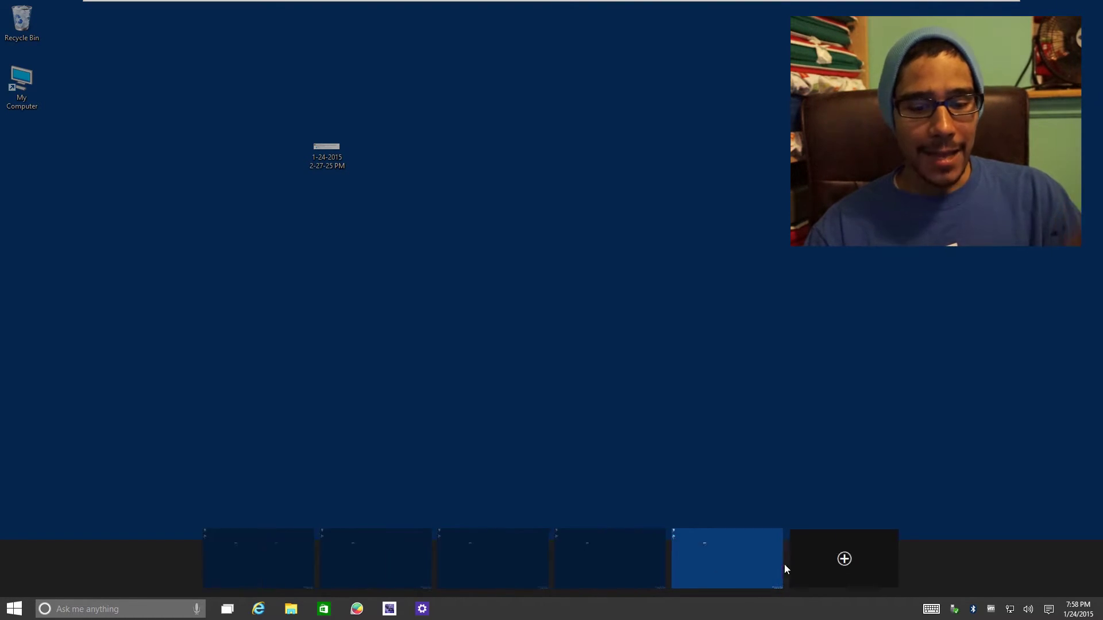
click(843, 561)
click(901, 557)
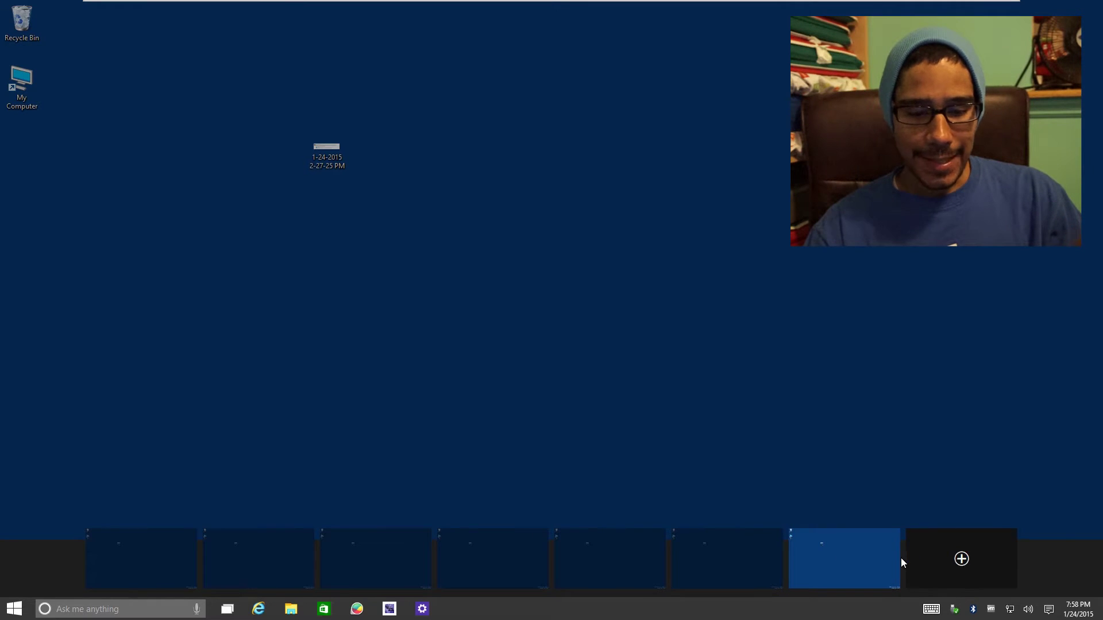
click(944, 559)
click(990, 558)
click(1092, 562)
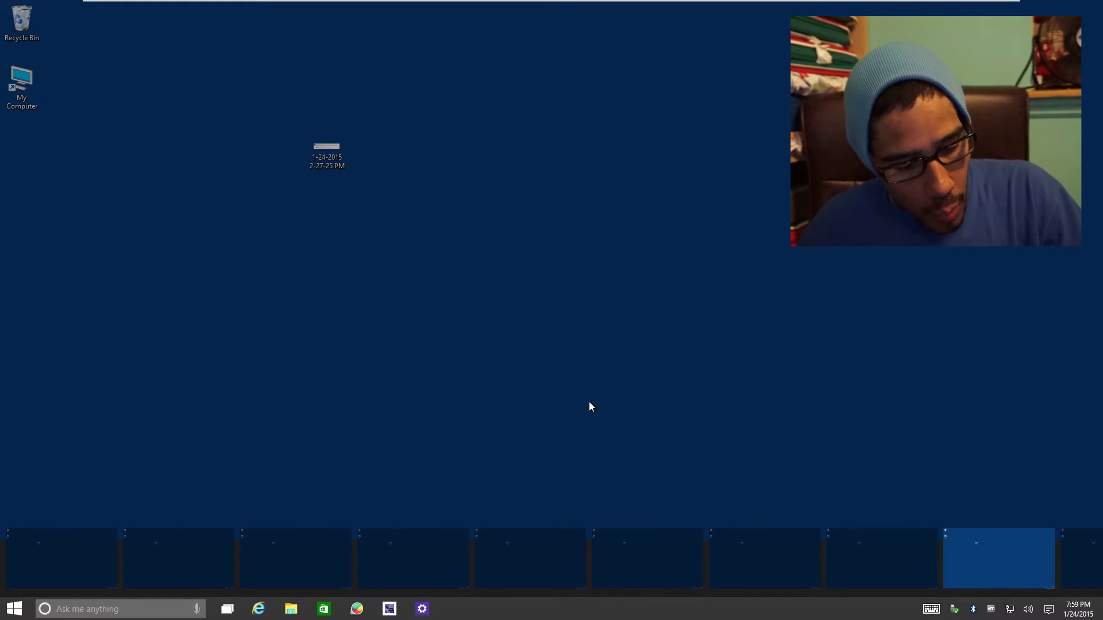
Step: Create nine more virtual desktops with Ctrl+Win+D, overflowing the strip past both screen edges
key(ctrl+super+d)
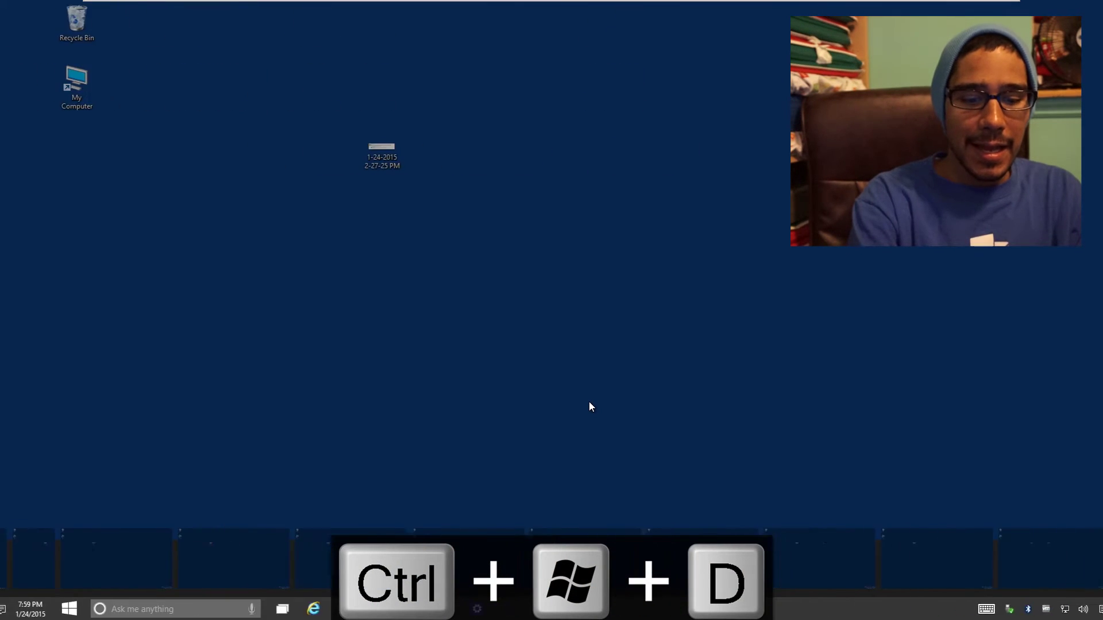
key(ctrl+super+d)
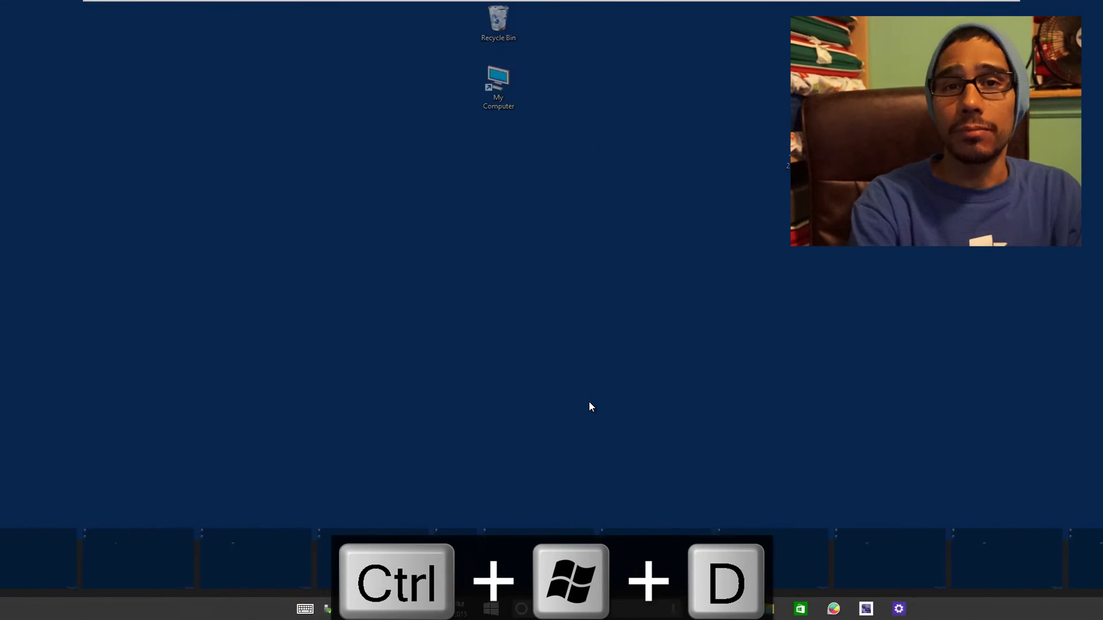
key(ctrl+super+d)
key(ctrl+super+d)
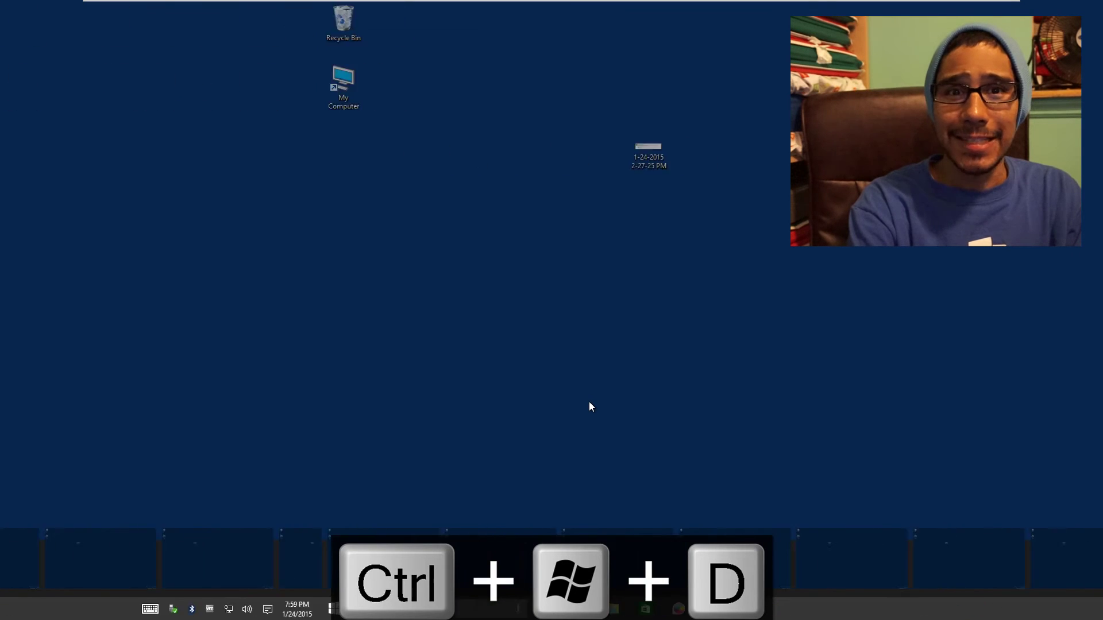
key(ctrl+super+d)
key(ctrl+super+d)
key(ctrl+super+d)
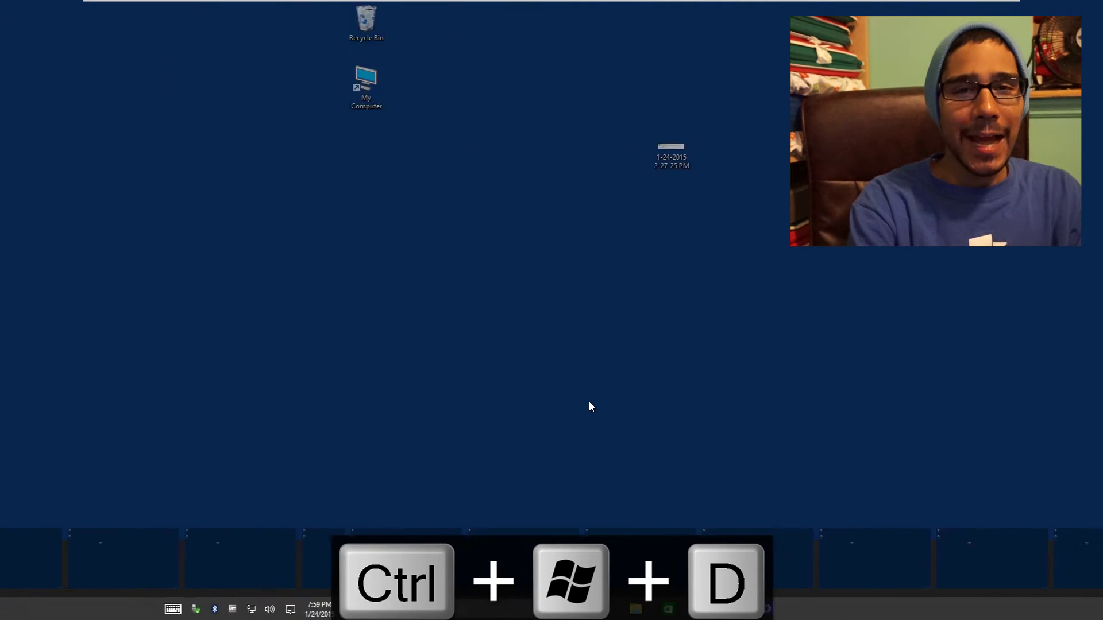
key(ctrl+super+d)
key(ctrl+super+d)
key(ctrl+super+d)
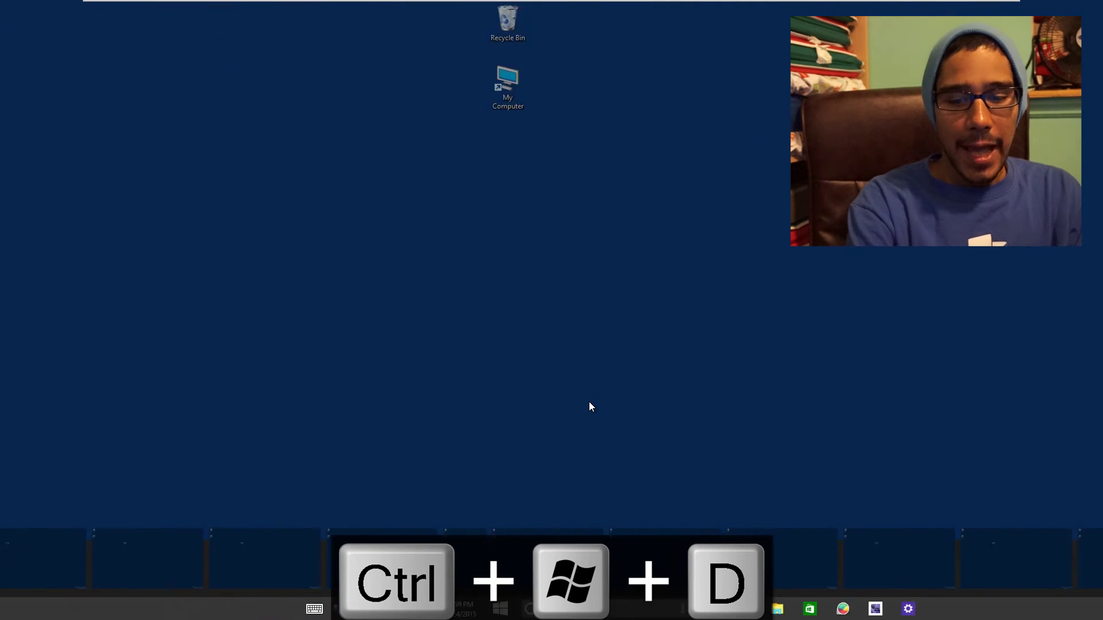
key(ctrl+super+d)
key(ctrl+super+d)
key(ctrl+super+d)
key(ctrl+super+d)
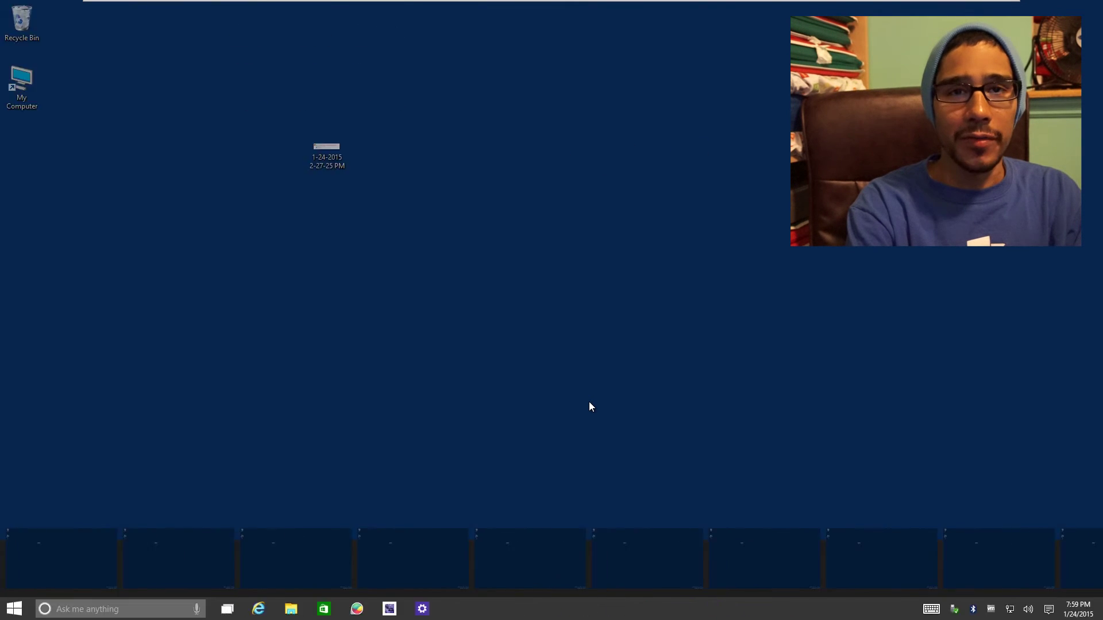
key(ctrl+super+d)
key(ctrl+super+d)
key(ctrl+super+d)
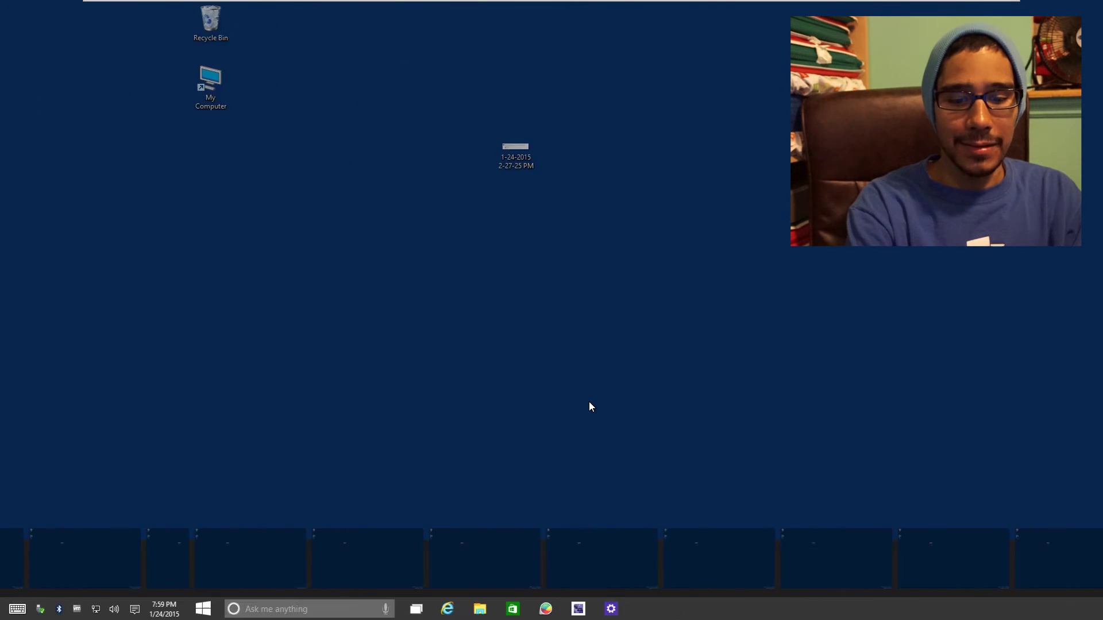
key(ctrl+super+d)
key(ctrl+super+d)
key(ctrl+super+d)
key(ctrl+super+d)
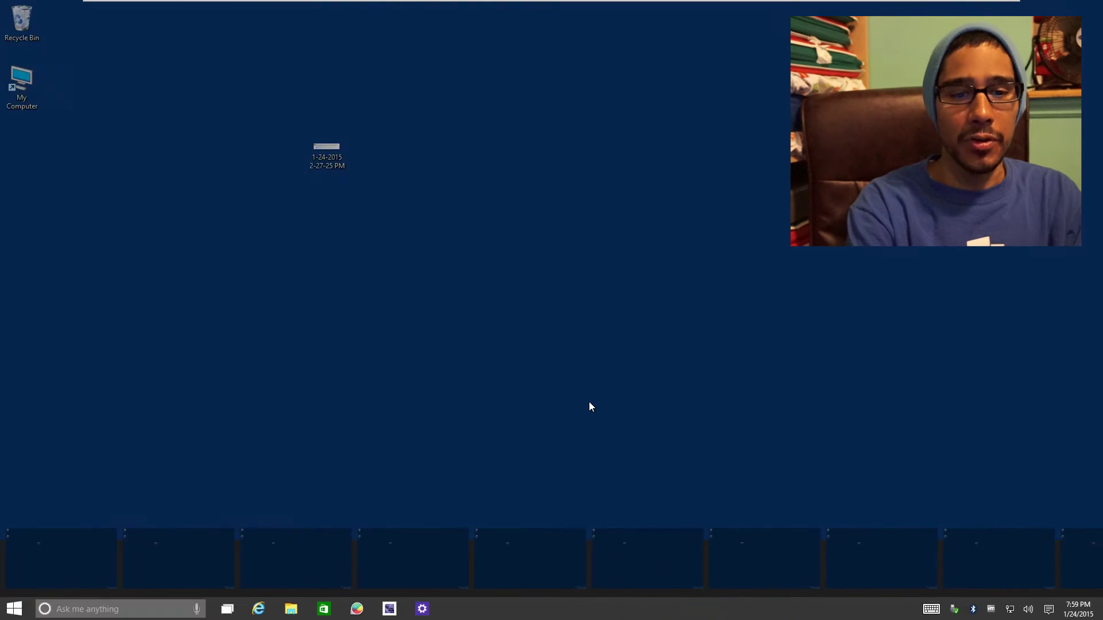
key(ctrl+super+d)
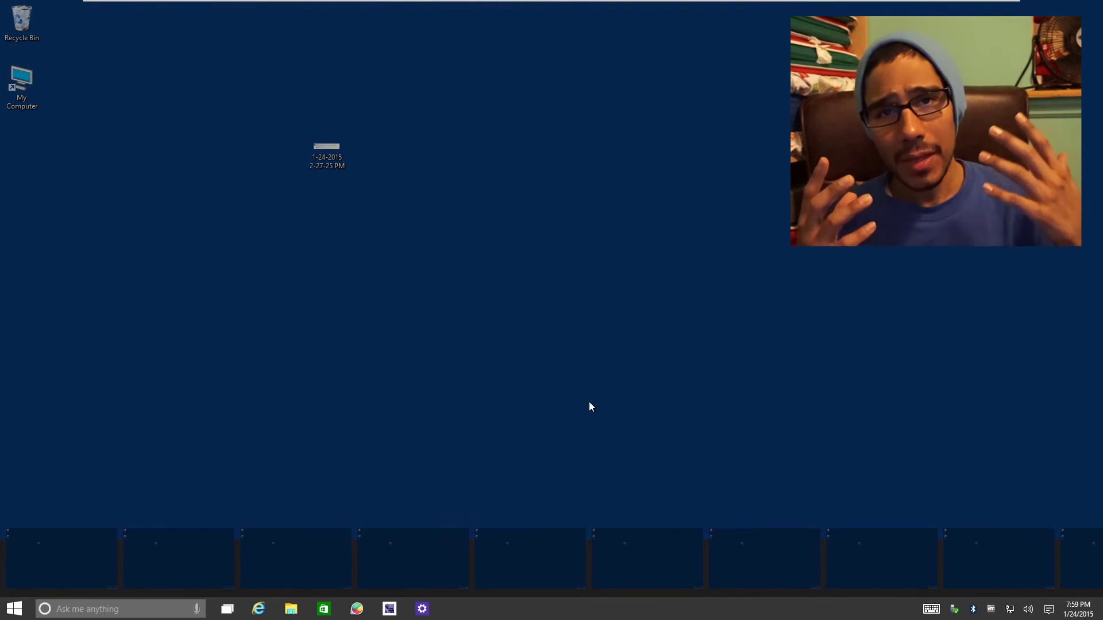